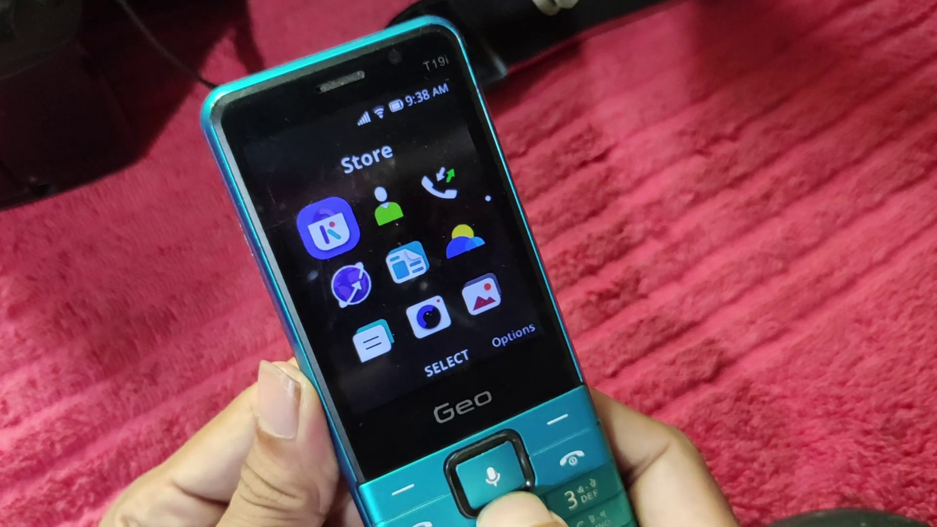
Step: Launch the Internet app and load the address dorime.surge.sh
key(Return)
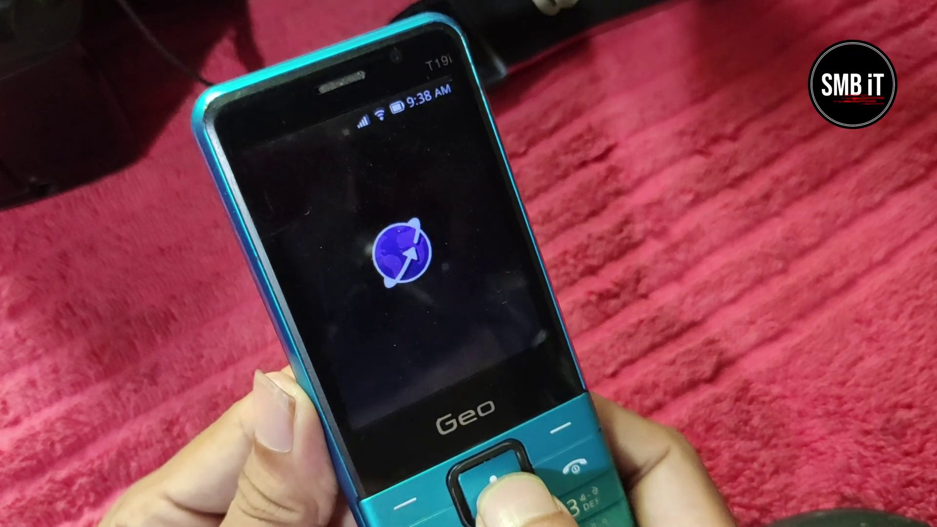
key(Return)
text(d)
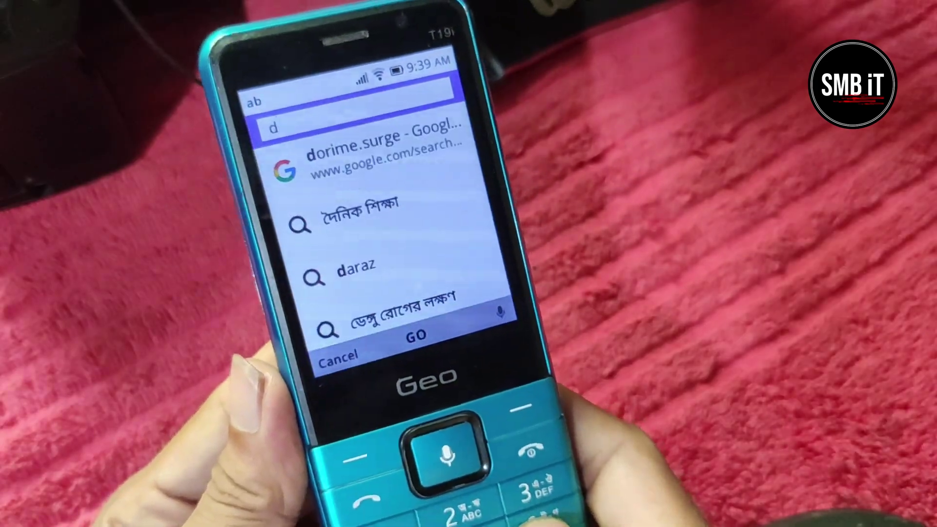
text(orim)
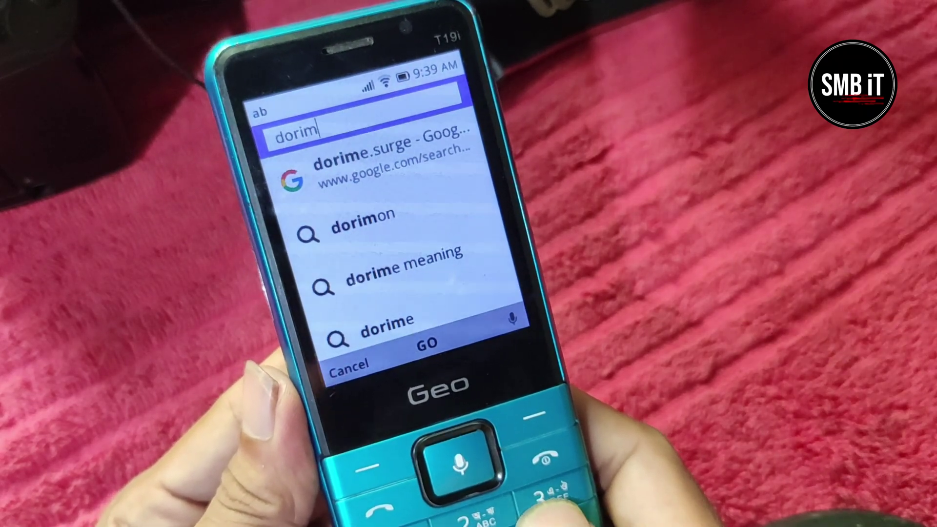
text(,)
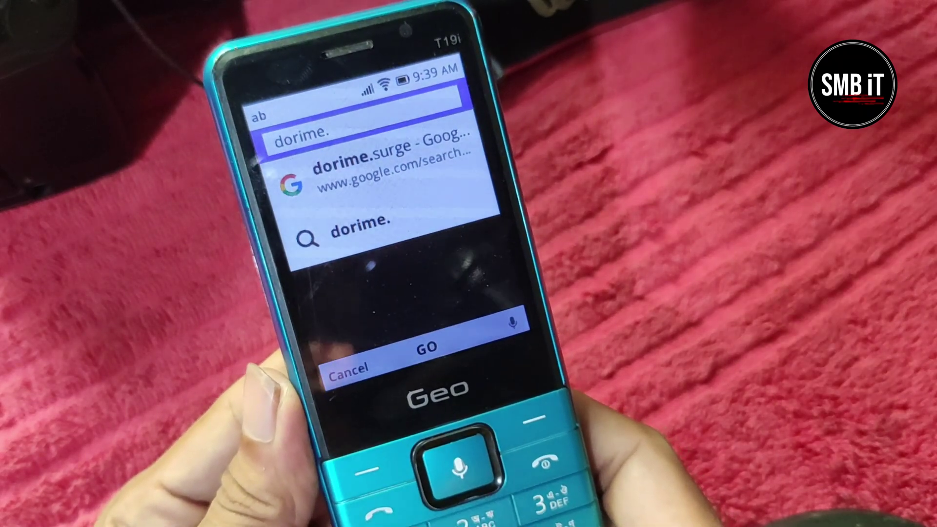
text(s)
text(ur)
text(ge.)
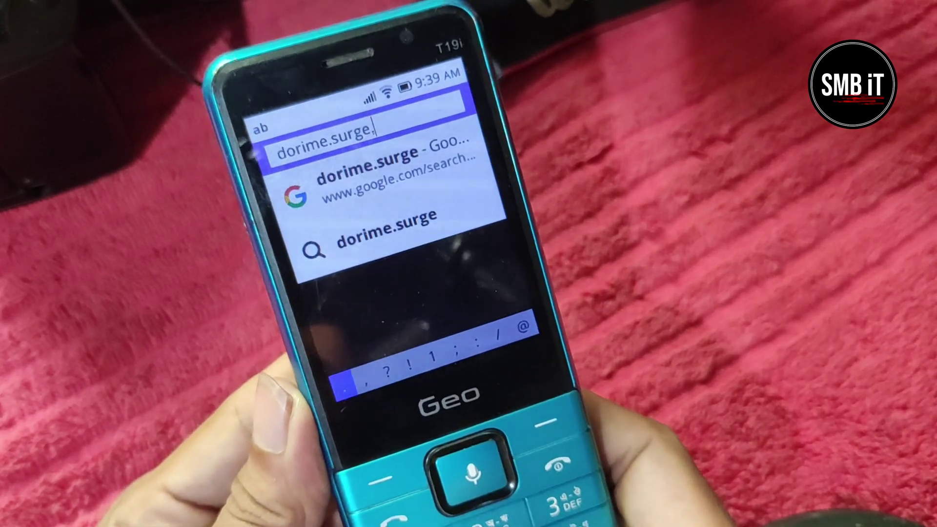
text(r)
text(h)
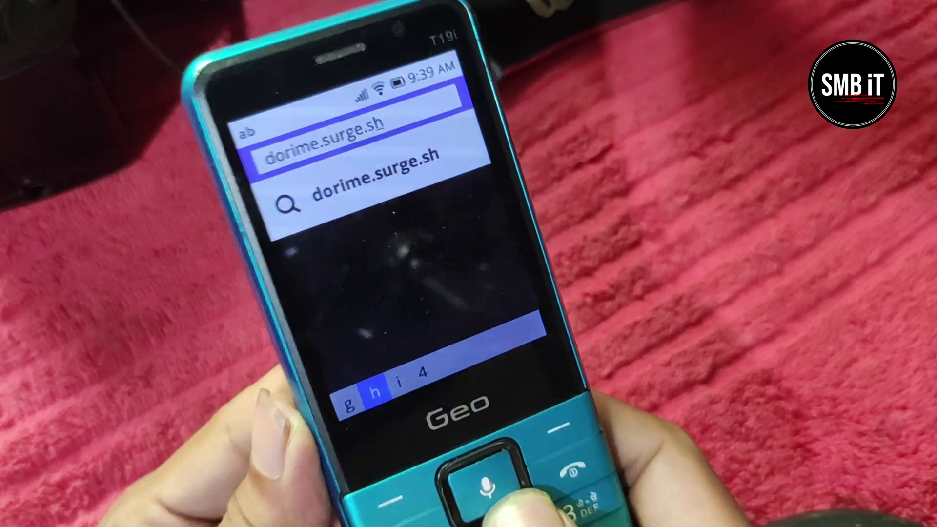
key(Return)
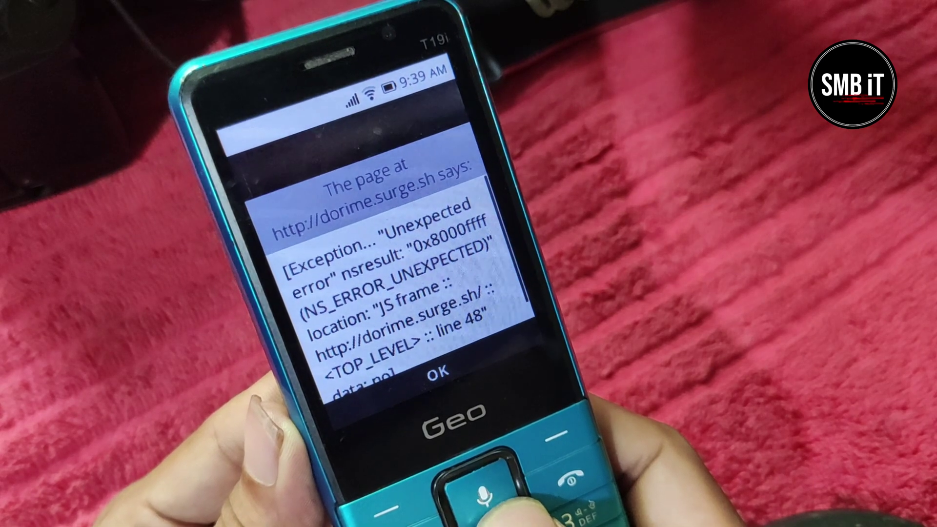
Step: Dismiss the DORIME page's unexpected-error alert with OK
key(Return)
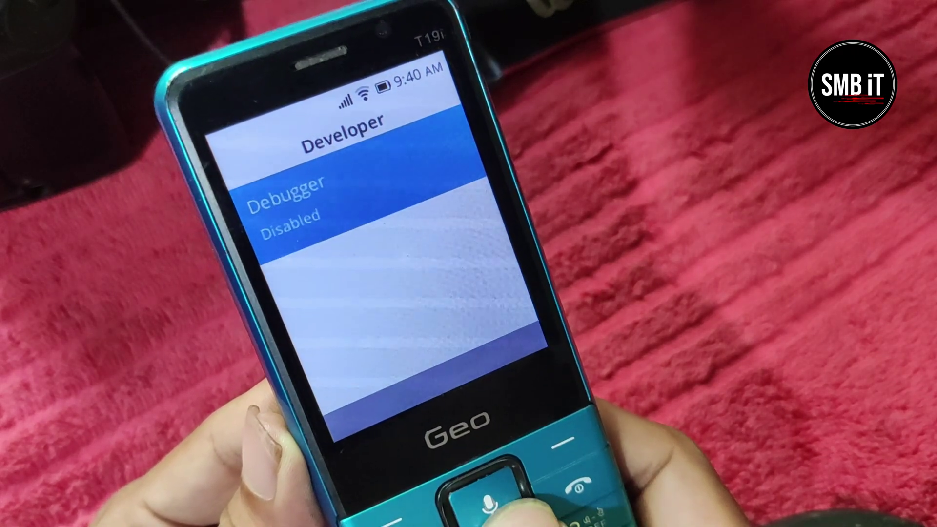
Step: Change the Developer Debugger option from Disabled to ADB and DevTools
key(Return)
key(Down)
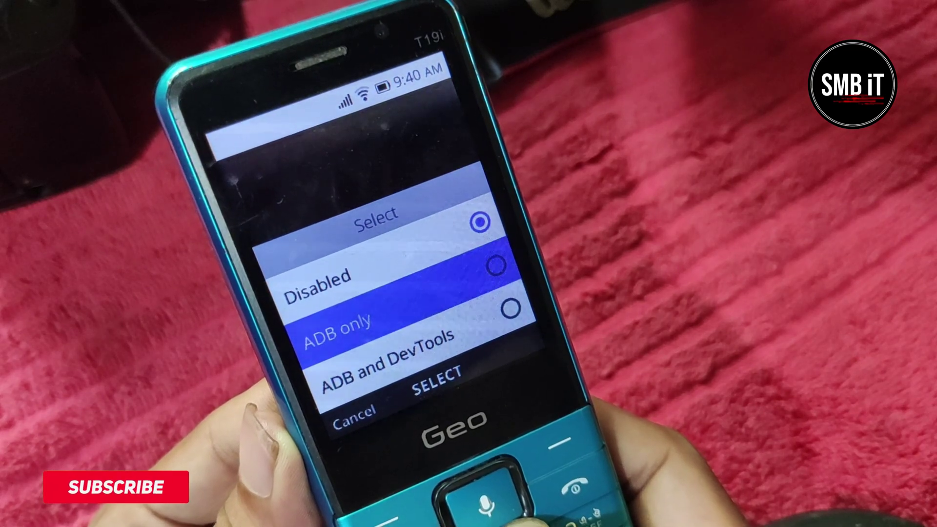
key(Down)
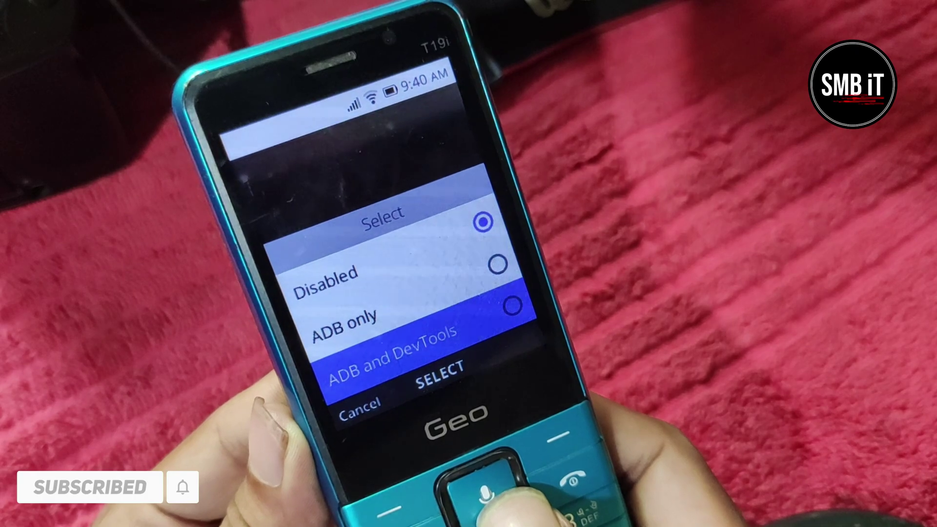
key(Return)
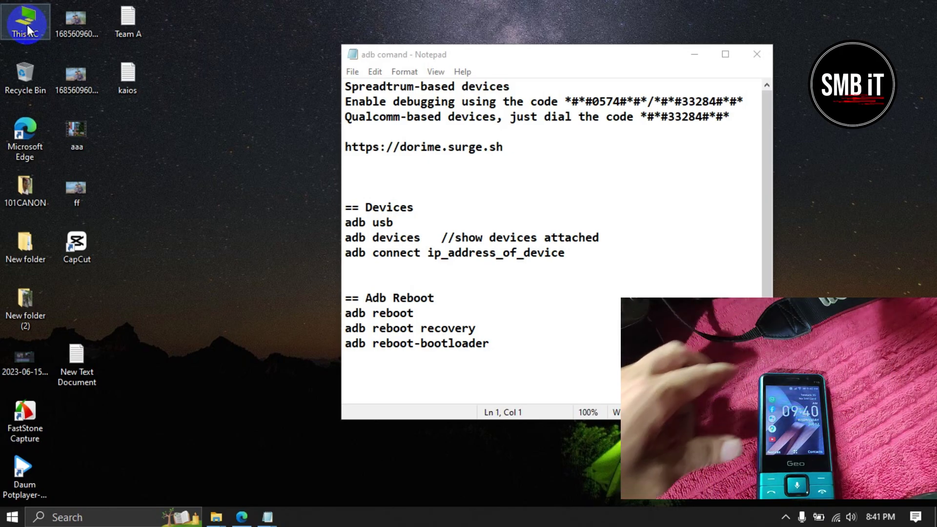
Step: Browse from This PC through Downloads to the inner Platform-tools folder containing adb
double_click(27, 28)
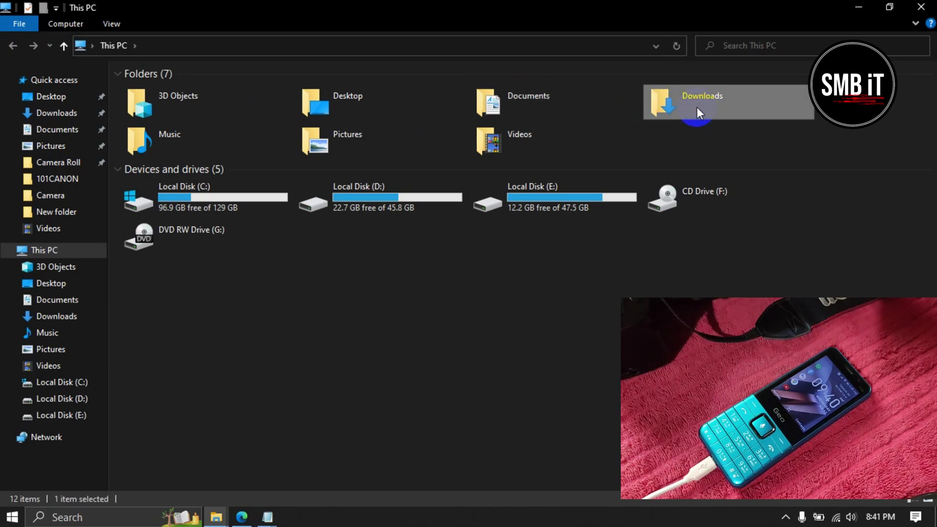
double_click(698, 107)
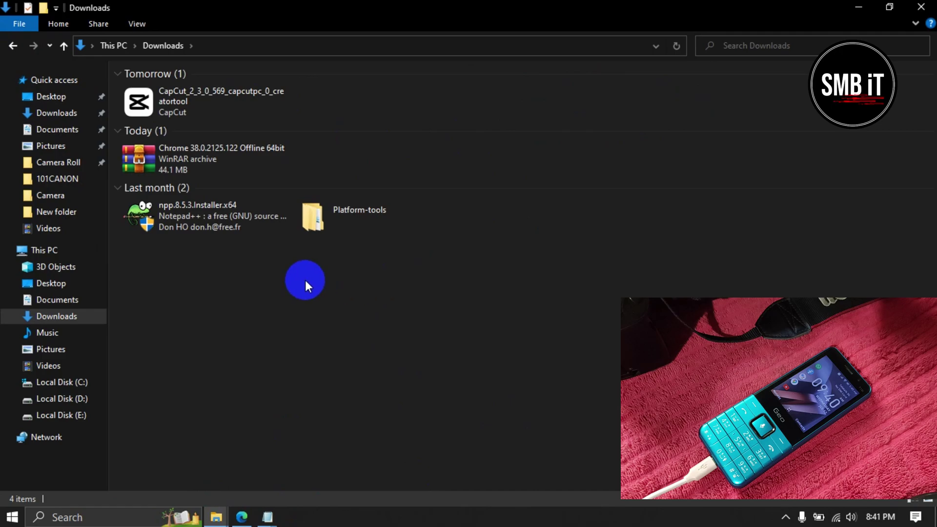
double_click(347, 214)
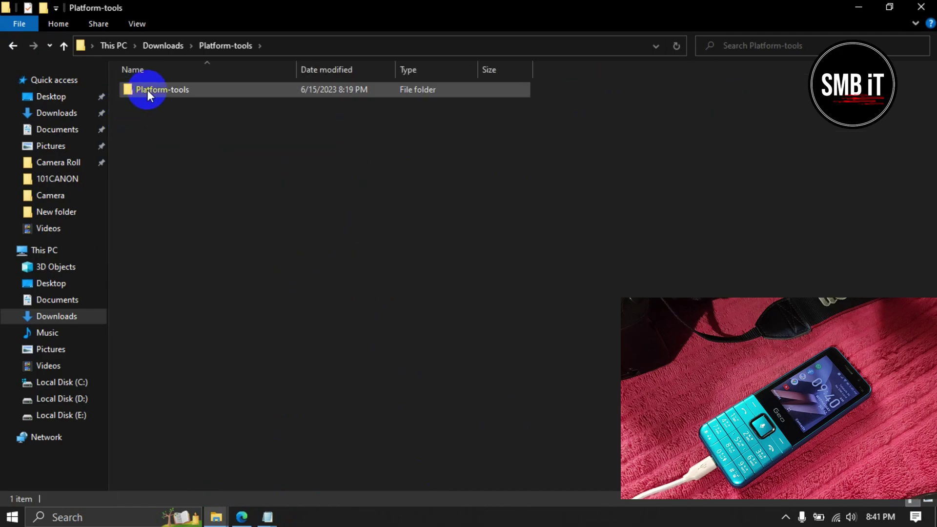
double_click(150, 89)
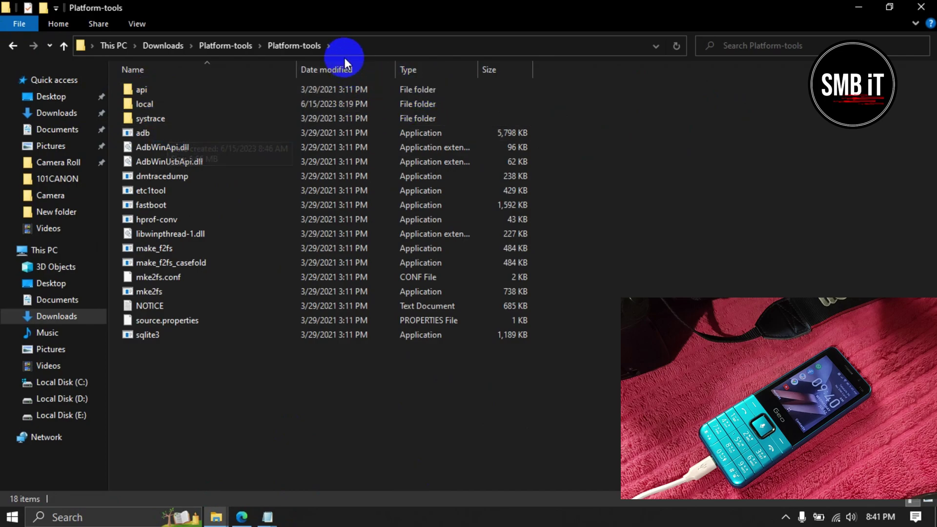
Step: Replace the folder path with cmd to launch Command Prompt there
click(363, 46)
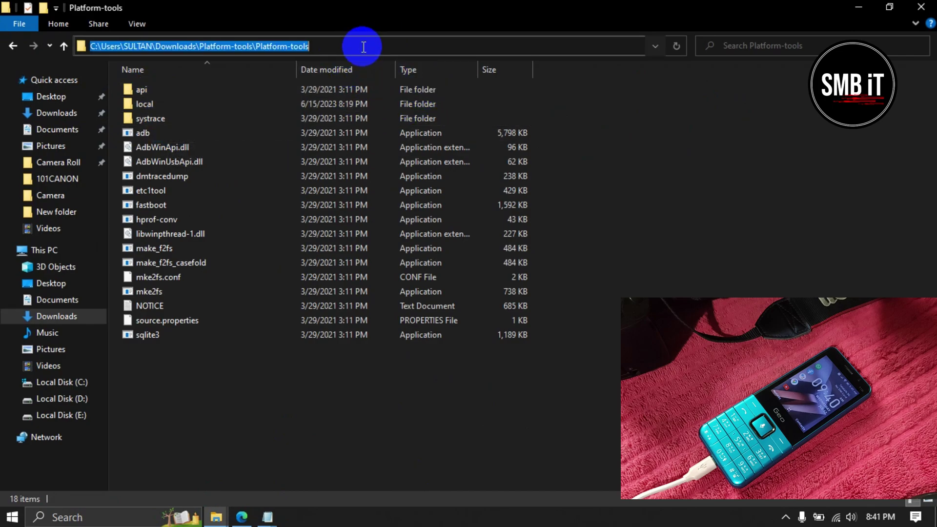
key(BackSpace)
text(c)
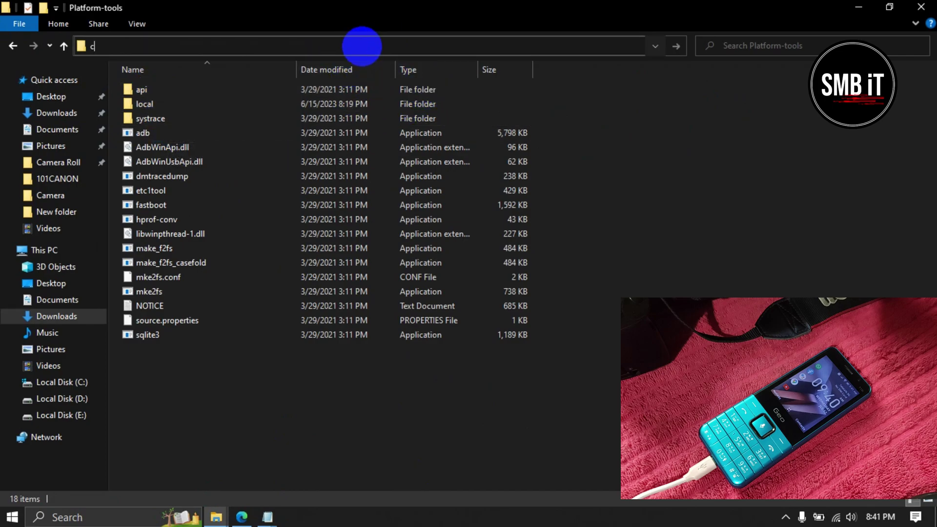
text(md)
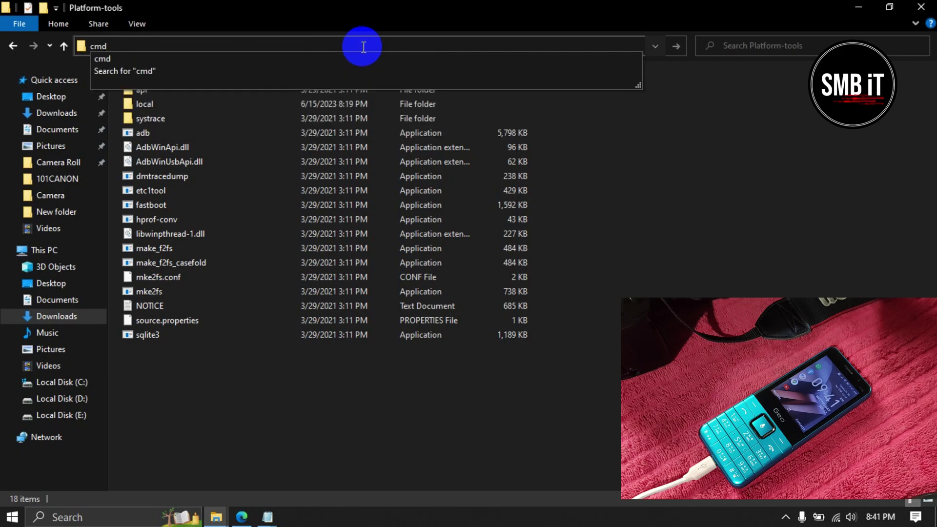
key(Return)
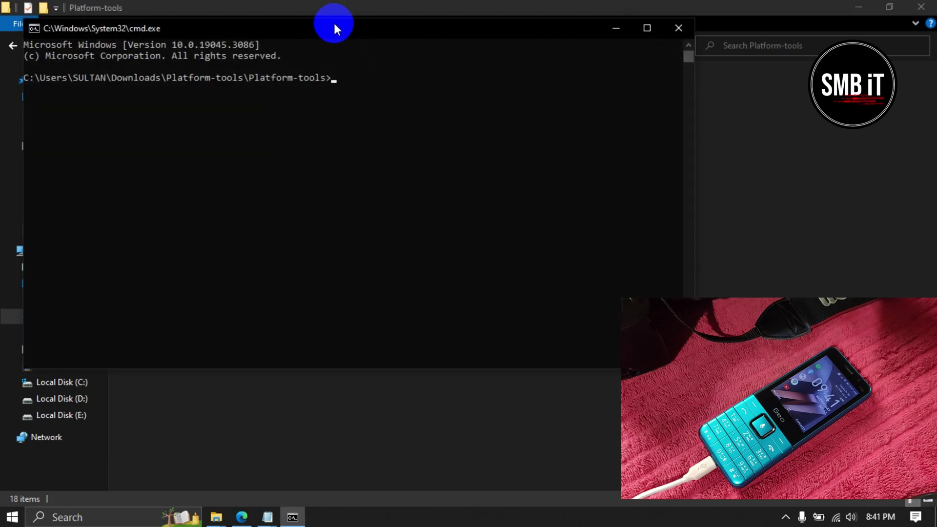
text(adb )
text(de)
text(vices)
Step: Run adb devices to list the attached phone
key(Return)
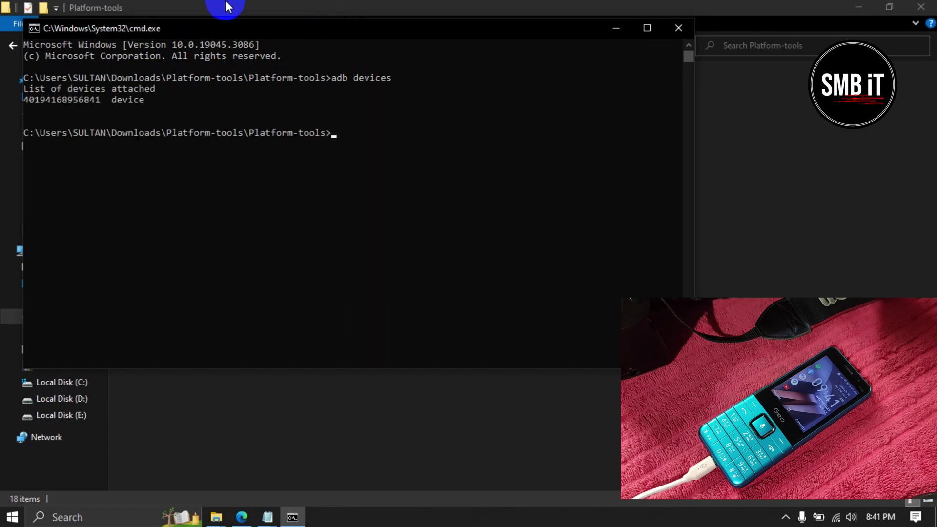
Step: Select the device serial, minimize Explorer, and bring the Notepad adb notes forward
click(26, 99)
drag(25, 99, 149, 100)
click(857, 8)
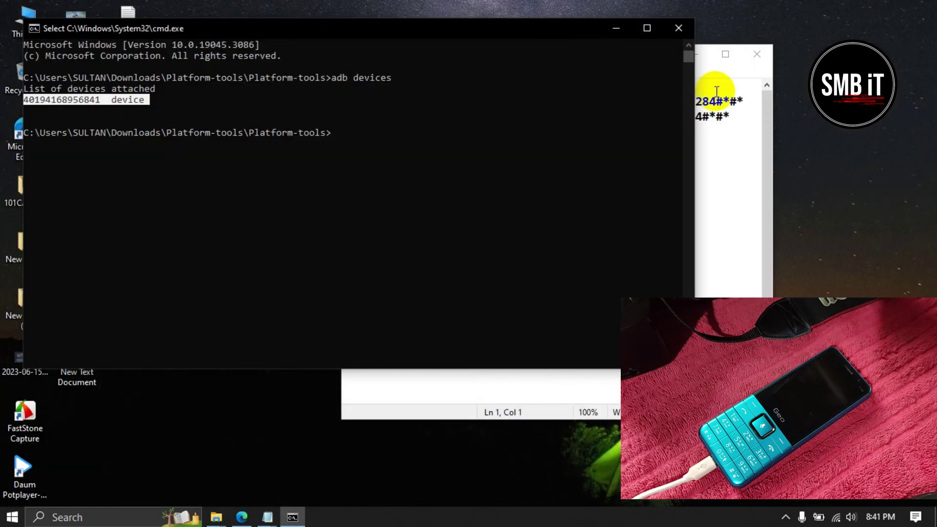
click(708, 72)
mouse_move(602, 66)
mouse_down()
mouse_move(748, 139)
mouse_move(813, 142)
mouse_move(749, 147)
mouse_up()
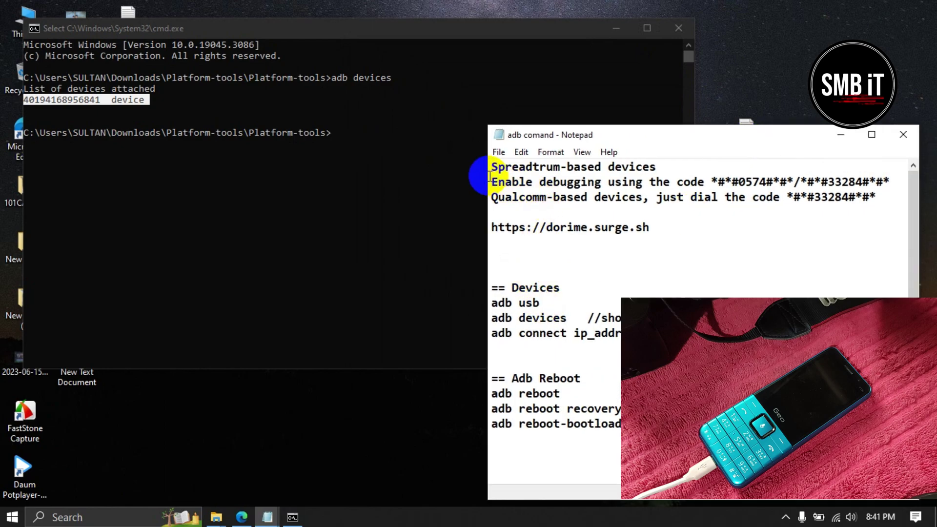
drag(607, 439, 482, 284)
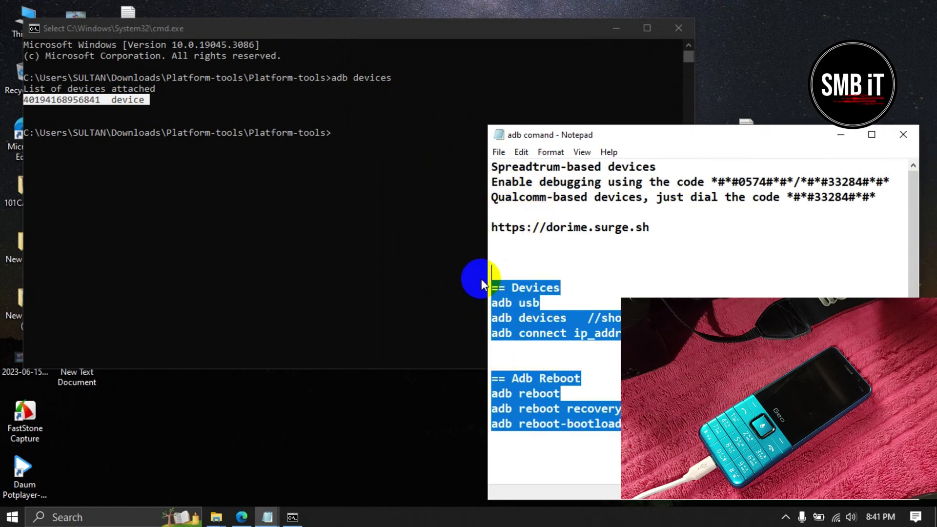
click(512, 388)
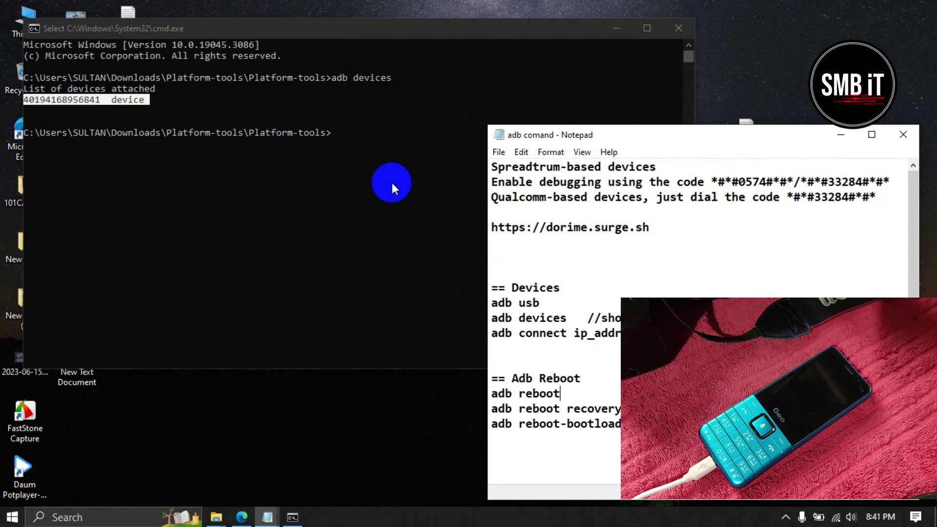
Step: Place Notepad beside a narrower Command Prompt and select the adb reboot recovery line
click(359, 50)
right_click(98, 110)
mouse_move(702, 93)
mouse_down()
mouse_move(439, 116)
mouse_move(493, 110)
mouse_up()
drag(640, 134, 672, 29)
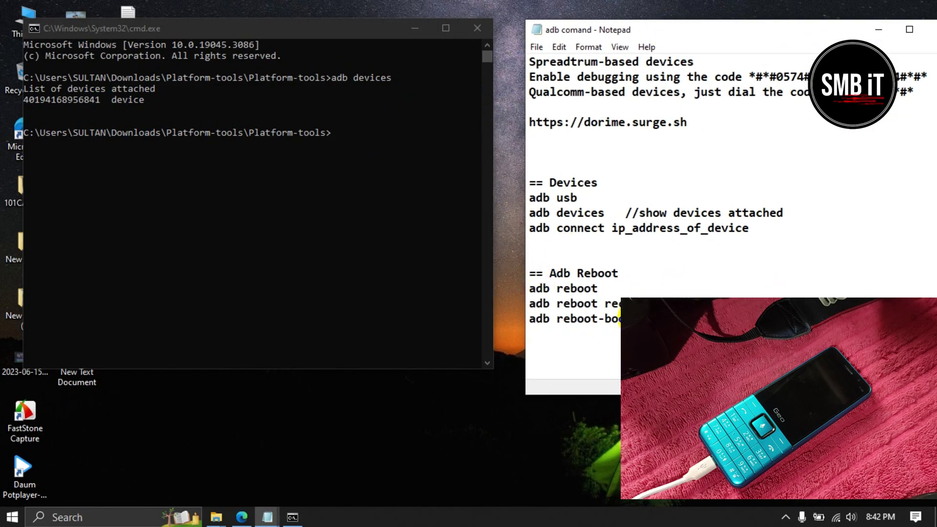
double_click(542, 318)
drag(666, 303, 529, 303)
click(347, 141)
text(adb re)
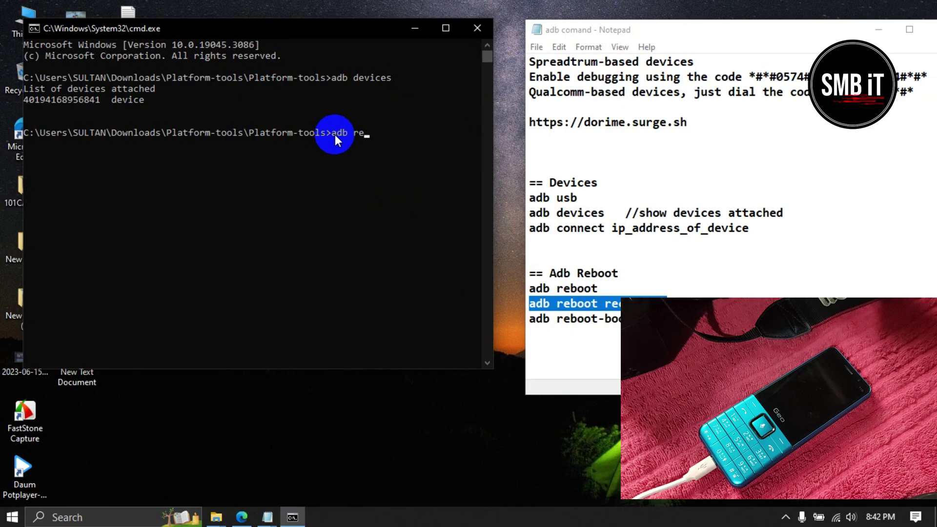
text(boot )
text(reco)
text(very)
Step: Run adb reboot recovery in Command Prompt
key(Return)
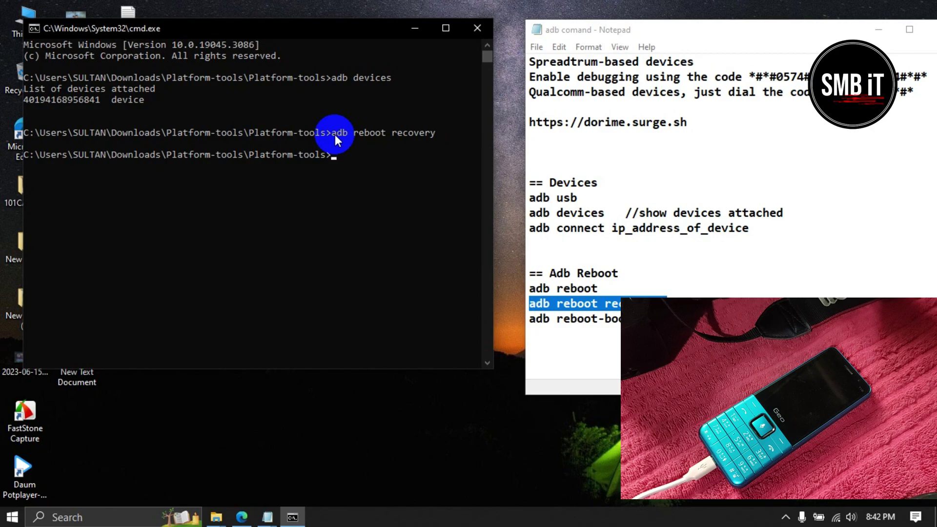